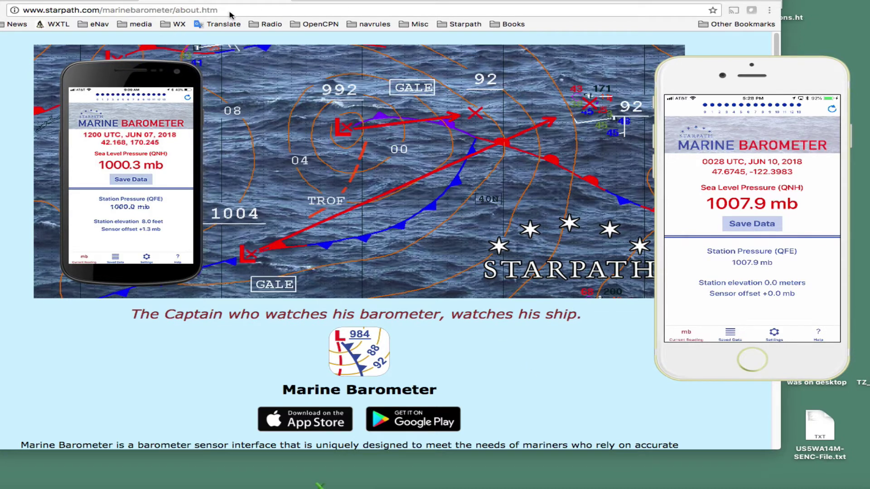
- Google 'national viewer' and open the USGS National Map Advanced Viewer result
{"action": "left_click", "coordinate": [205, 13]}
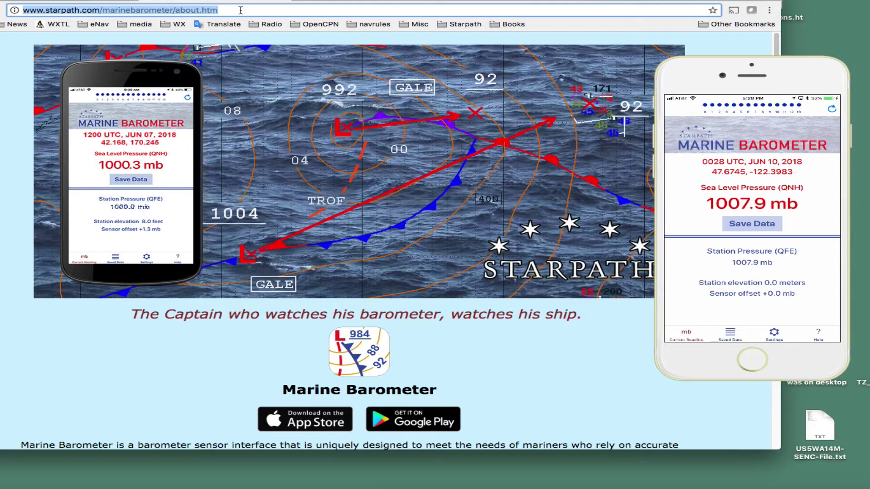
{"action": "type", "text": "national"}
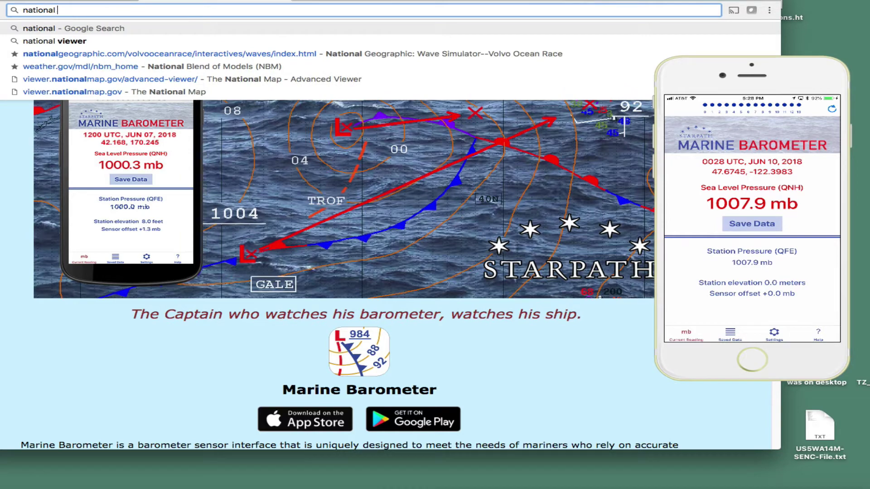
{"action": "type", "text": " viewer"}
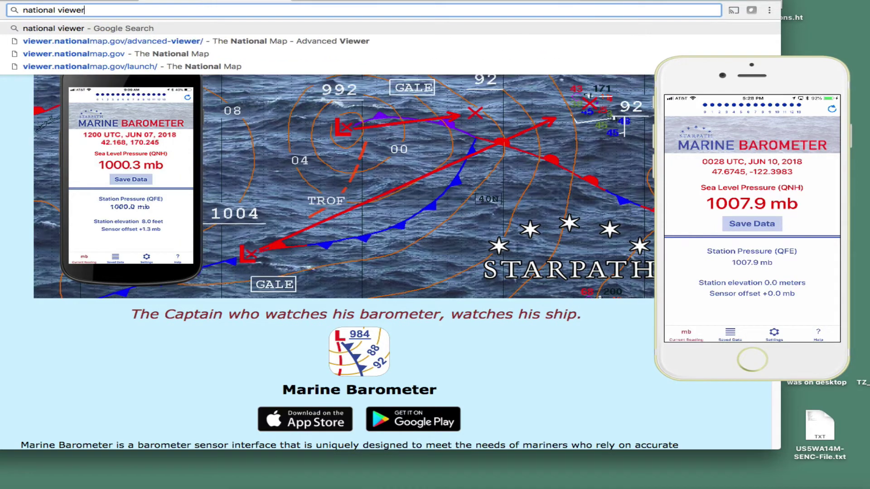
{"action": "key", "text": "Return"}
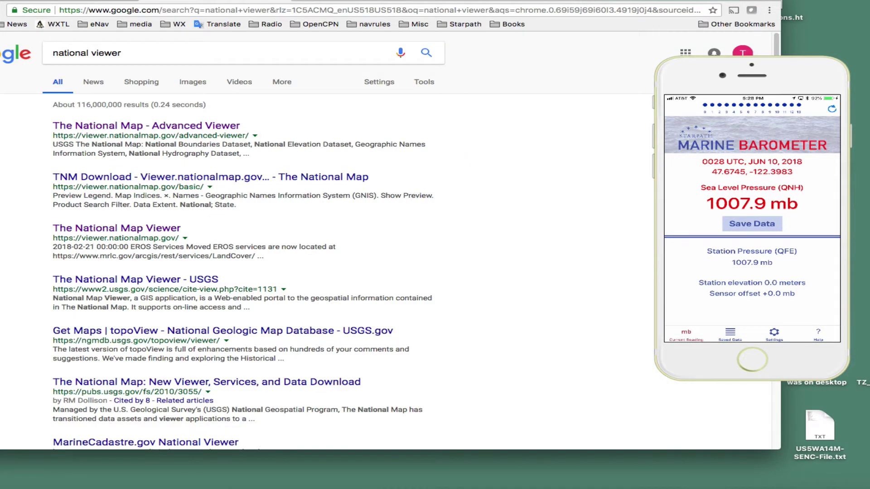
{"action": "left_click", "coordinate": [116, 131]}
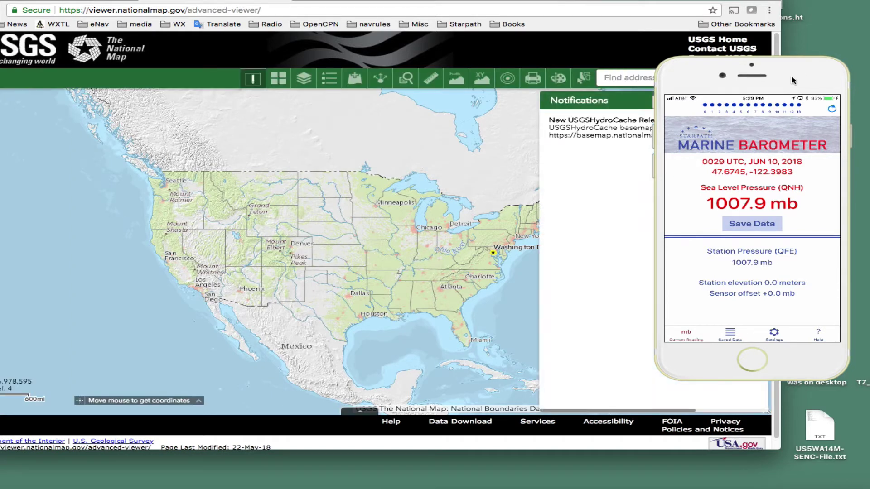
- Move the phone mirror off the map and activate the Find address or place box
{"action": "left_click_drag", "start_coordinate": [793, 86], "coordinate": [802, 176]}
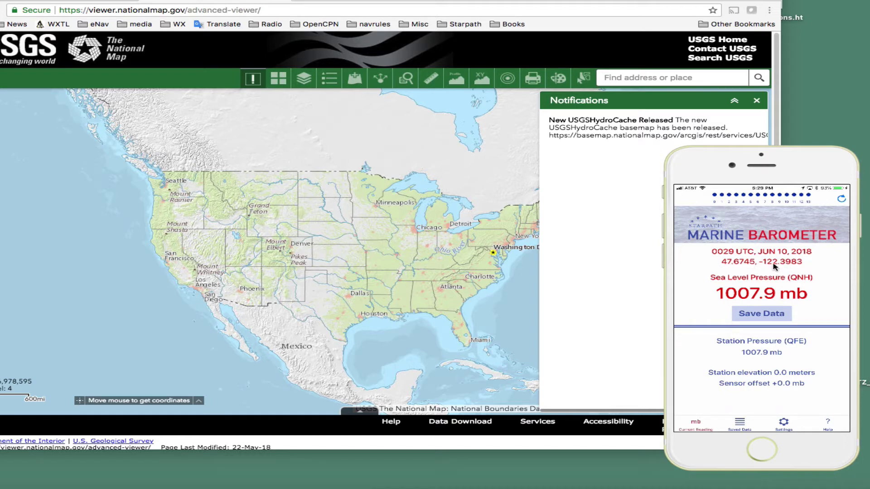
{"action": "left_click", "coordinate": [610, 77]}
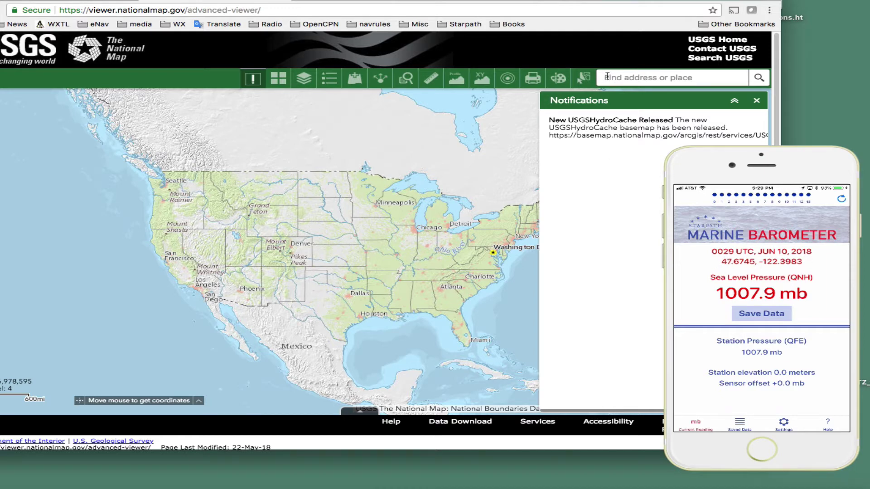
- Search the map for the coordinates 47.6745, -122.3983
{"action": "type", "text": "47"}
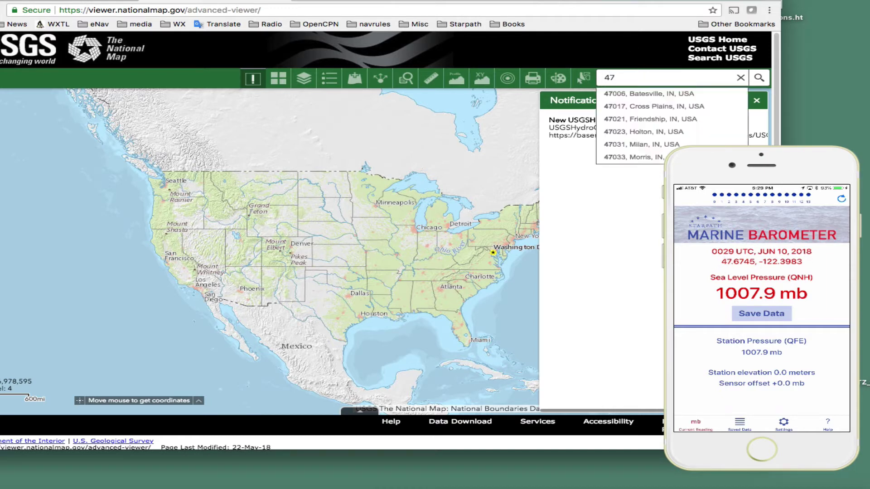
{"action": "type", "text": ".6745, -12"}
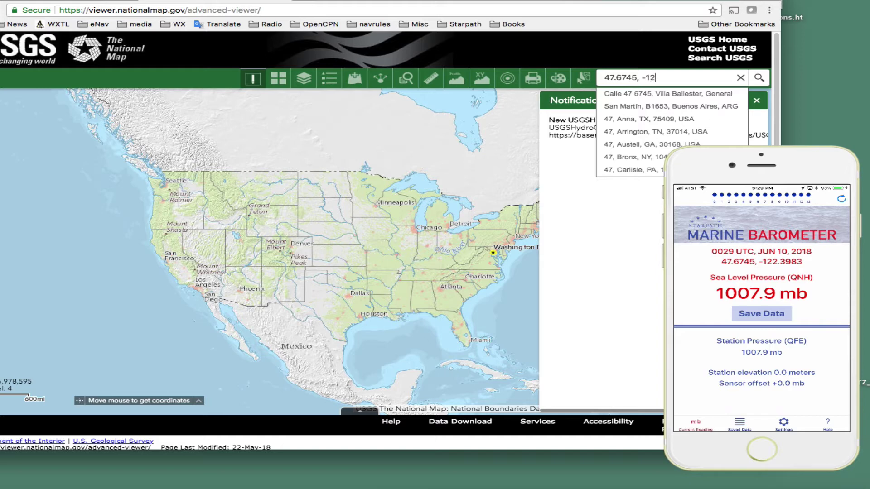
{"action": "type", "text": "2.39"}
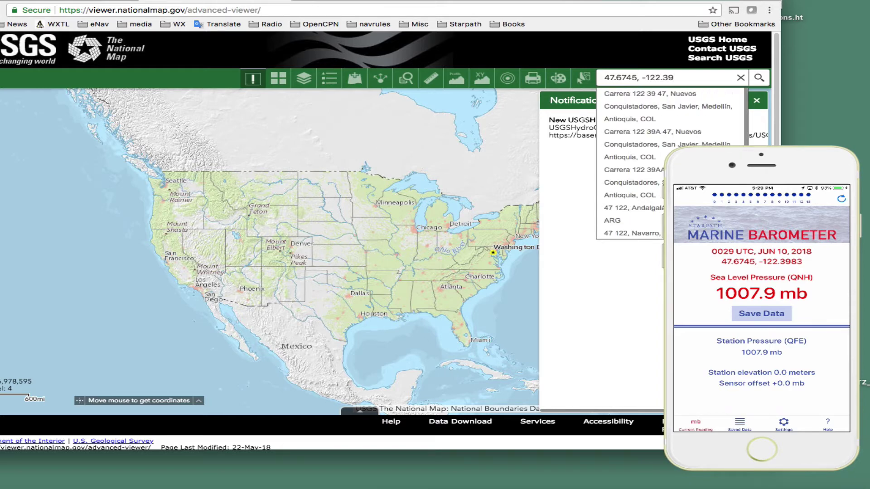
{"action": "type", "text": "83"}
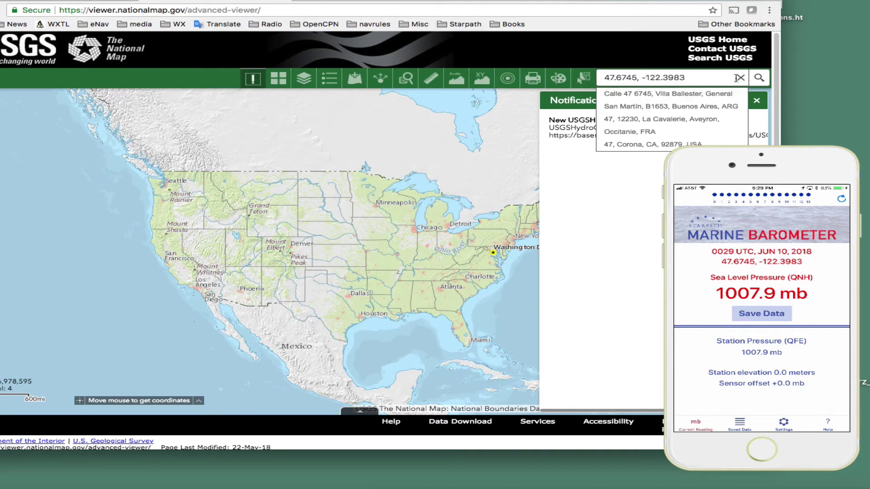
{"action": "left_click", "coordinate": [757, 80]}
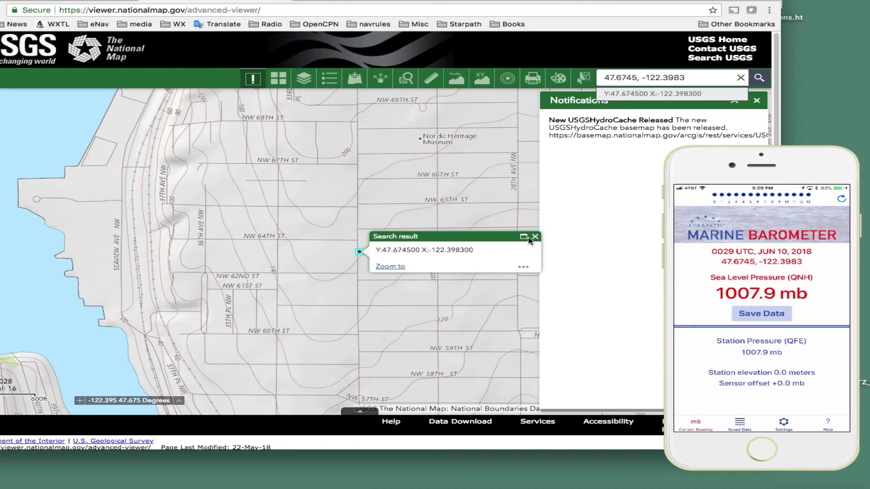
- Close the search result popup to reveal the marked point between NW 62nd and NW 64th St
{"action": "left_click", "coordinate": [535, 237]}
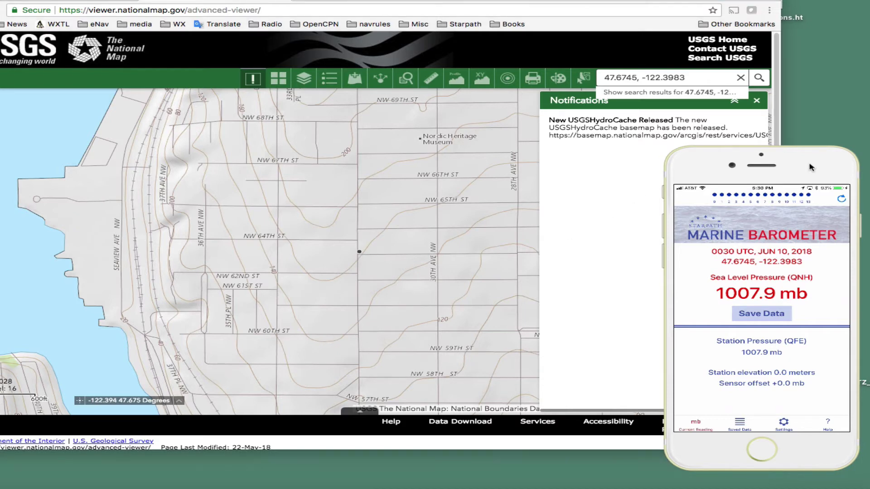
- Enlarge the phone mirror and centre it on screen, showing the 1007.9 mb reading
{"action": "left_click_drag", "start_coordinate": [821, 158], "coordinate": [781, 221]}
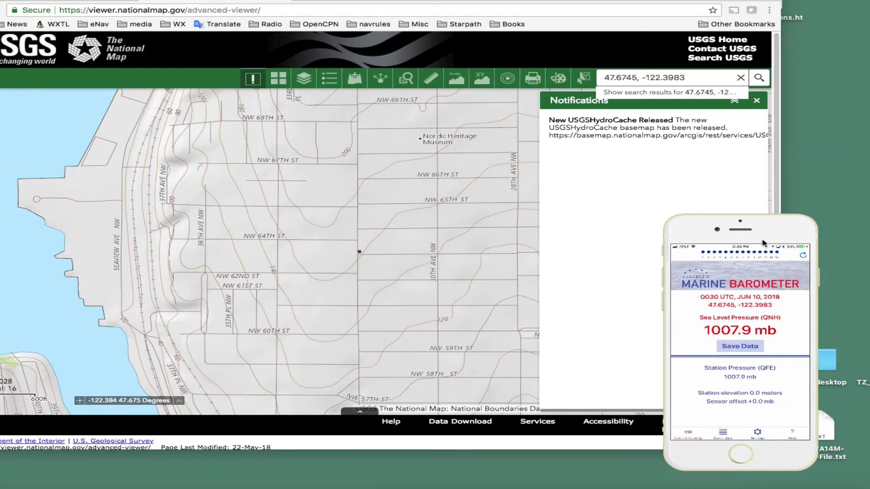
{"action": "left_click_drag", "start_coordinate": [761, 243], "coordinate": [641, 135]}
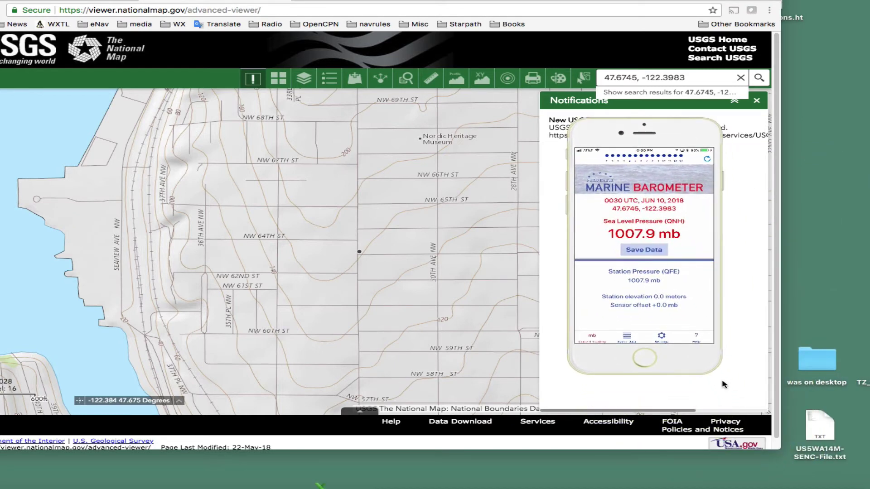
{"action": "left_click_drag", "start_coordinate": [707, 369], "coordinate": [732, 409]}
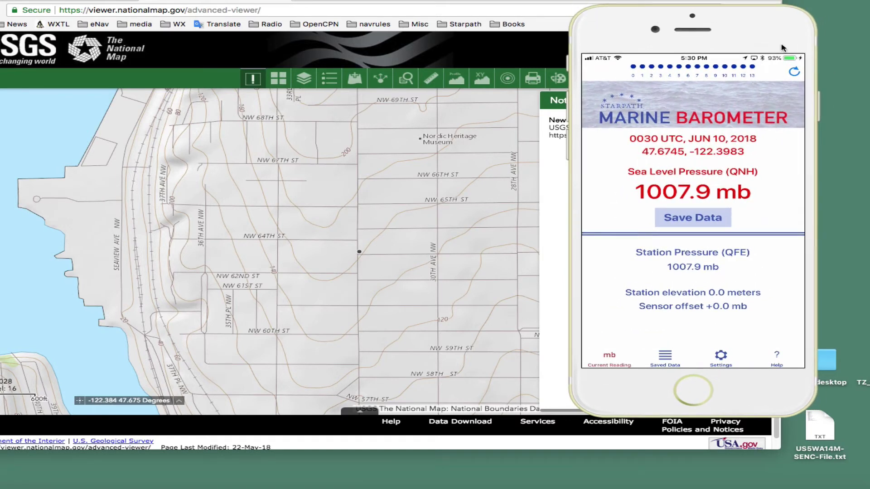
{"action": "left_click_drag", "start_coordinate": [781, 48], "coordinate": [559, 78]}
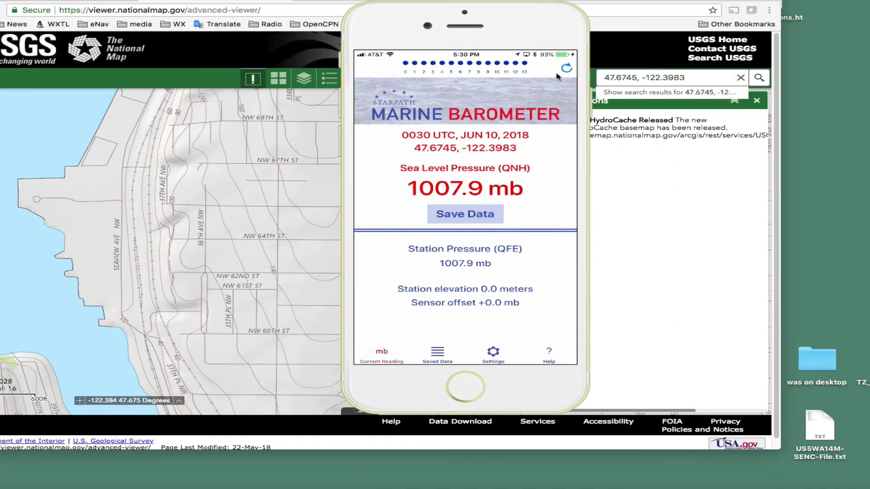
- Open the barometer's Settings screen and scroll up to the elevation options
{"action": "left_click", "coordinate": [495, 355]}
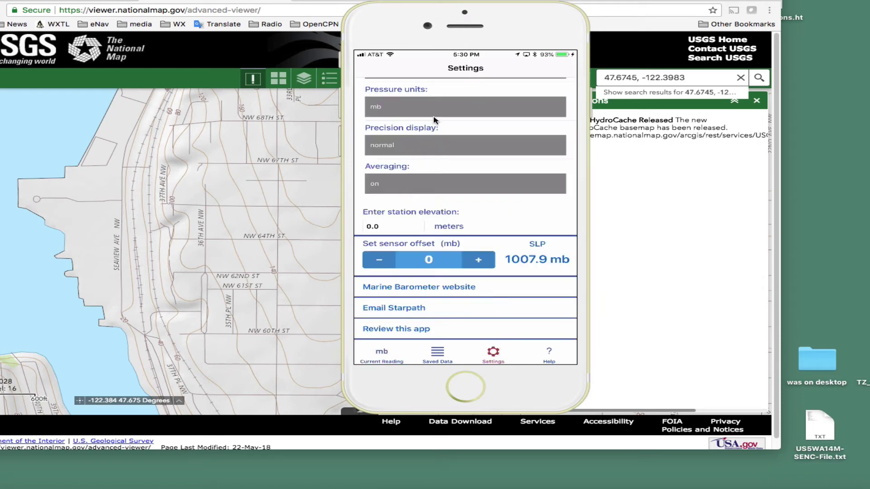
{"action": "scroll", "coordinate": [432, 142], "scroll_direction": "up", "scroll_amount": 4}
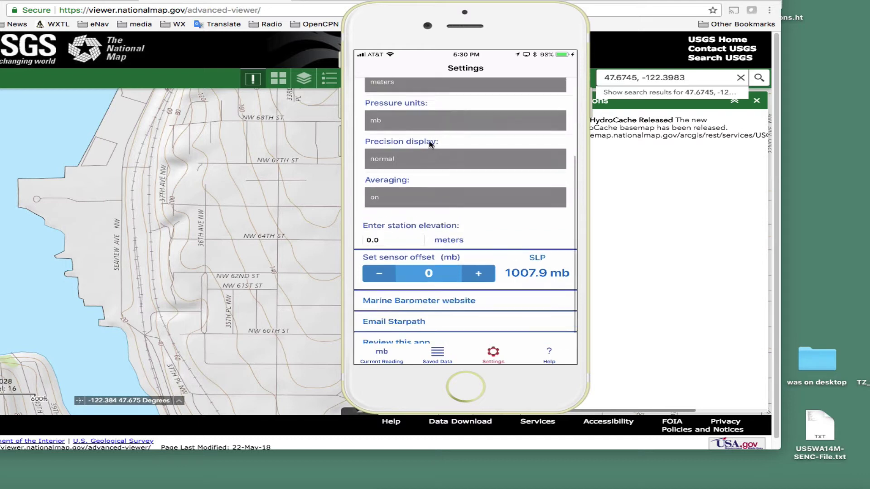
{"action": "scroll", "coordinate": [429, 144], "scroll_direction": "up", "scroll_amount": 2}
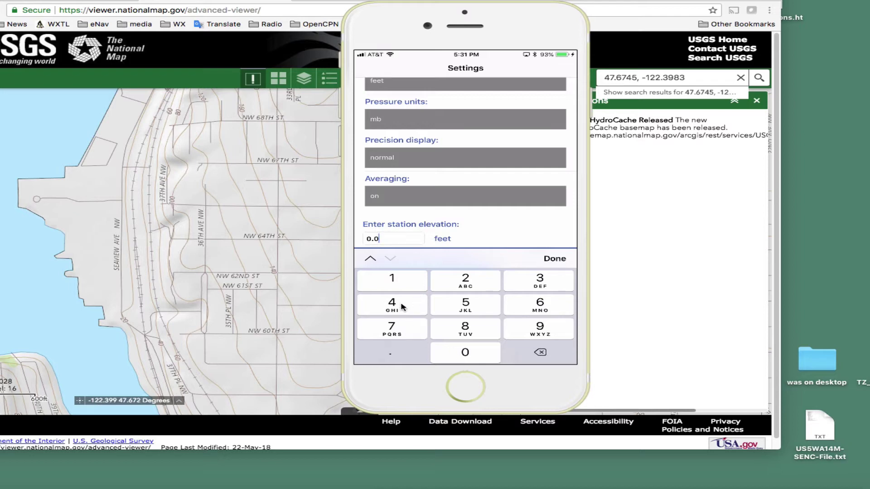
- Enter 165 feet as the station elevation, correcting the mistaken 0.0165 entry
{"action": "type", "text": "165"}
{"action": "key", "text": "Return"}
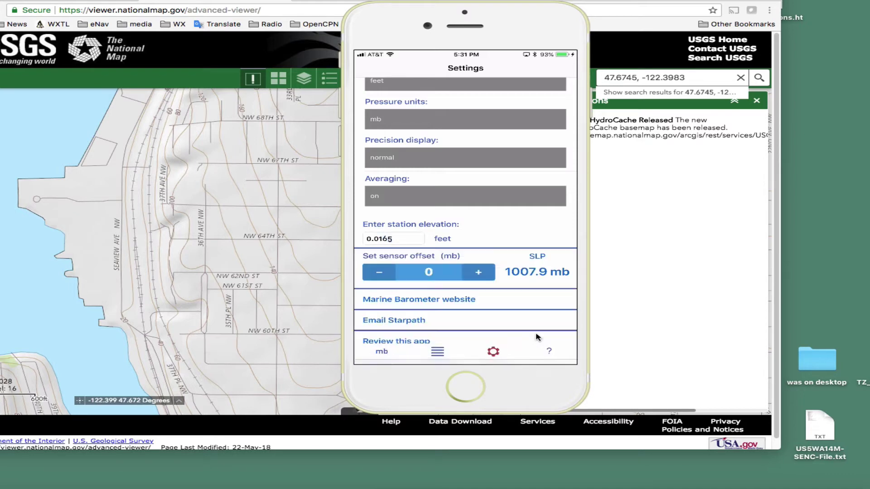
{"action": "left_click", "coordinate": [395, 242]}
{"action": "key", "text": "Return"}
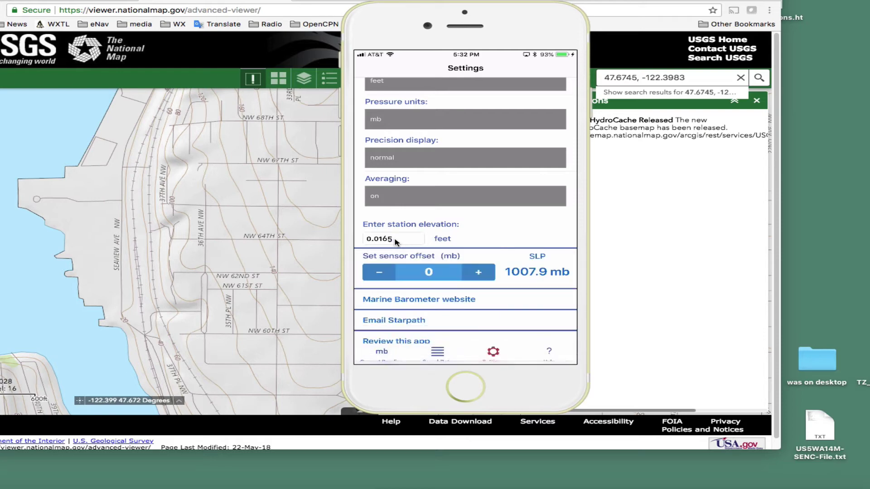
{"action": "left_click", "coordinate": [395, 242]}
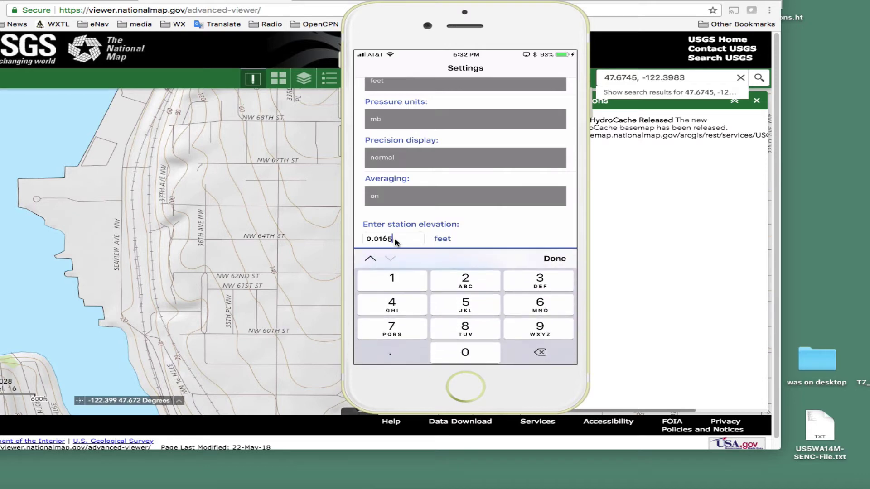
{"action": "key", "text": "BackSpace"}
{"action": "key", "text": "BackSpace"}
{"action": "key", "text": "BackSpace"}
{"action": "key", "text": "BackSpace"}
{"action": "key", "text": "BackSpace"}
{"action": "key", "text": "BackSpace"}
{"action": "type", "text": "165"}
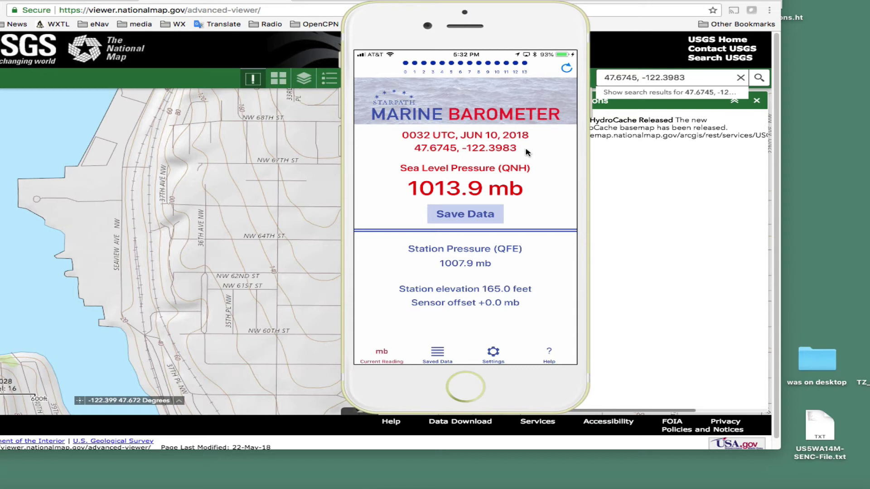
- Move the phone view aside and zoom the map out to the headland south of the ship canal
{"action": "left_click_drag", "start_coordinate": [492, 44], "coordinate": [812, 107]}
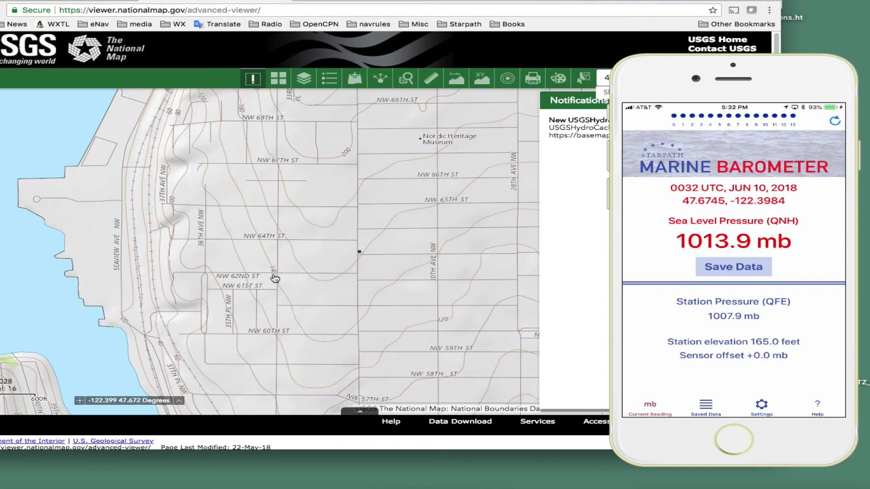
{"action": "left_click_drag", "start_coordinate": [234, 316], "coordinate": [430, 181]}
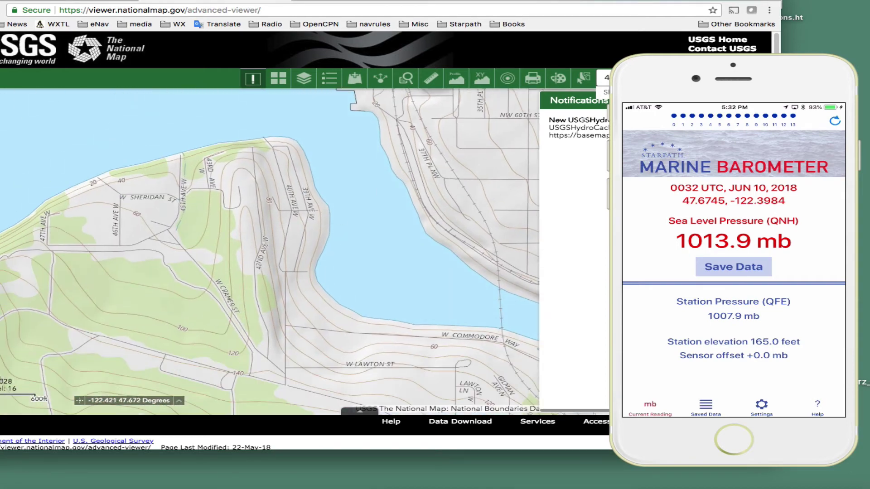
{"action": "scroll", "coordinate": [430, 204], "scroll_direction": "down", "scroll_amount": 2}
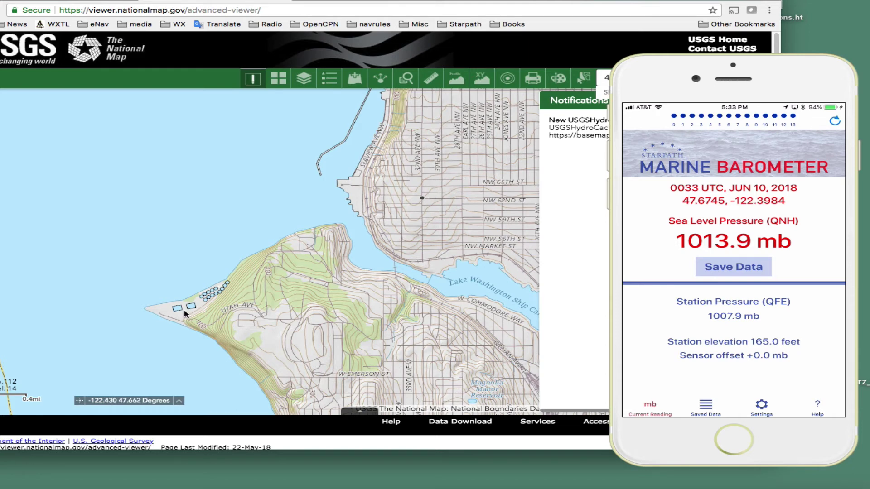
{"action": "left_click", "coordinate": [184, 10]}
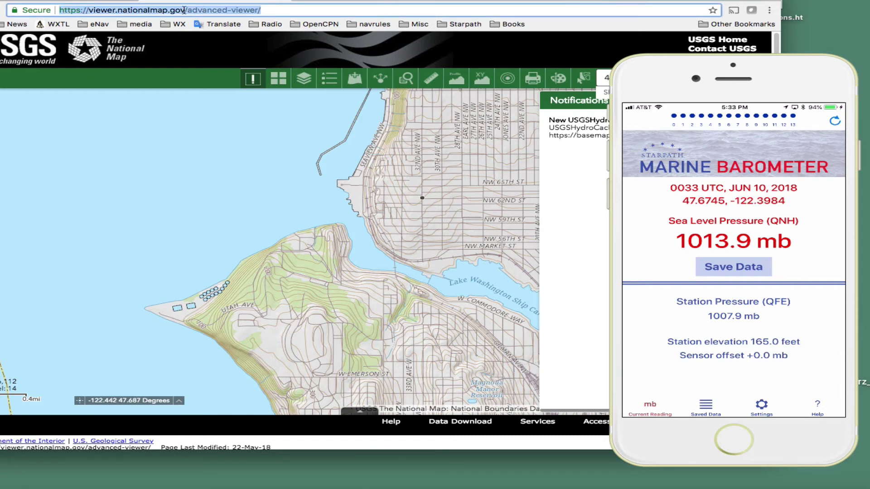
- Go to the NDBC WPOW1 - West Point, WA station page via the autocompleted ndbc address
{"action": "type", "text": "ndbc.noaa.gov/station_page.php?station=wpow1&unit=M&tz=STN"}
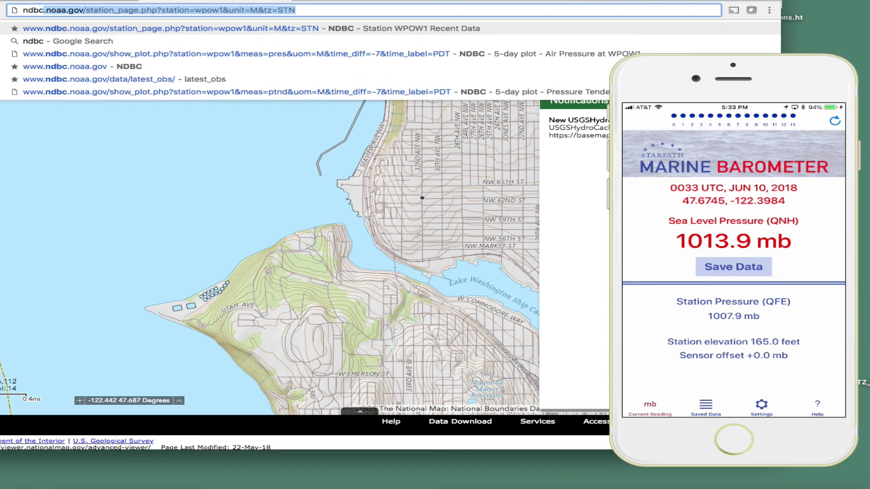
{"action": "key", "text": "Return"}
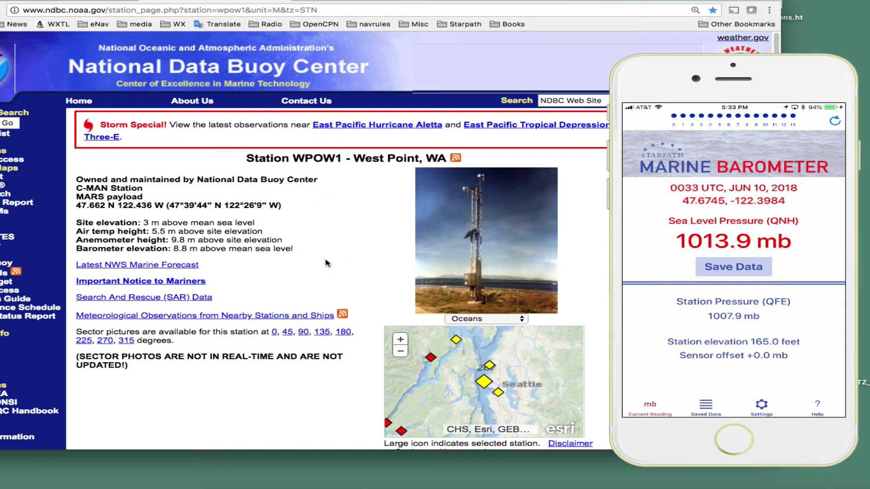
- Highlight the station's elevation details and the 1015.2 mb atmospheric pressure reading
{"action": "triple_click", "coordinate": [292, 406]}
{"action": "scroll", "coordinate": [295, 365], "scroll_direction": "down", "scroll_amount": 9}
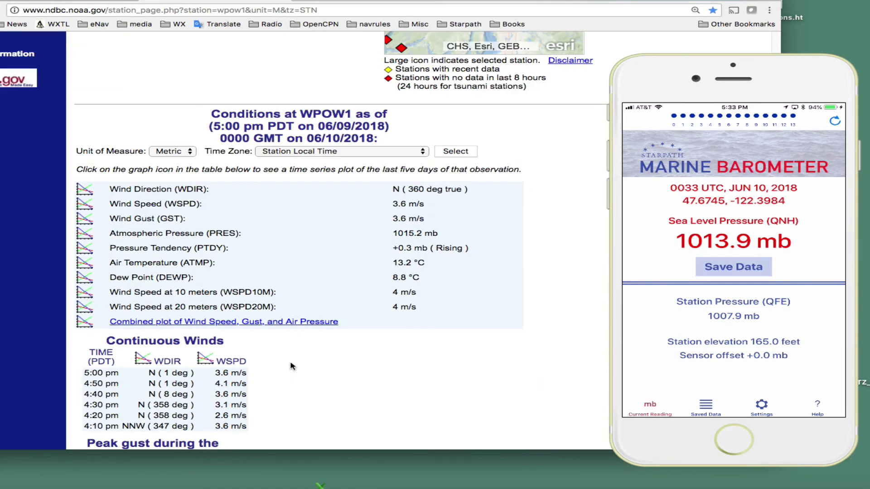
{"action": "scroll", "coordinate": [292, 366], "scroll_direction": "up", "scroll_amount": 1}
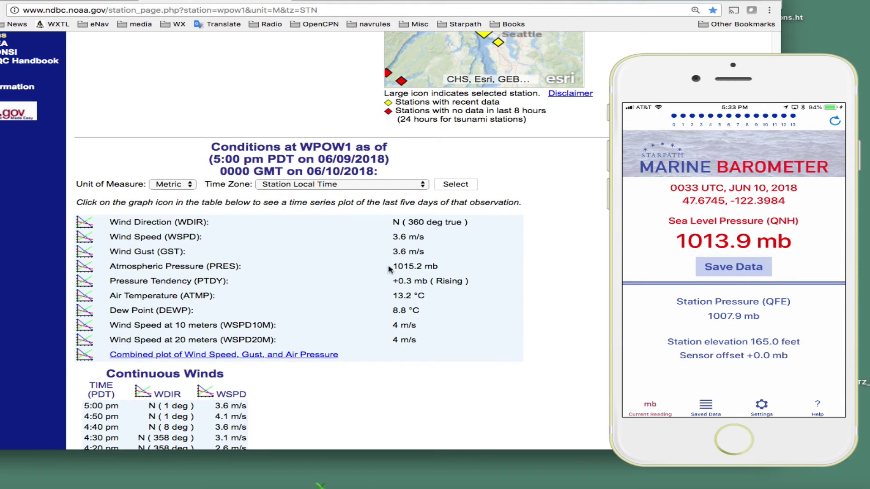
{"action": "left_click_drag", "start_coordinate": [391, 269], "coordinate": [449, 272]}
- Keep Unit of Measure at Metric and apply it to the conditions table
{"action": "left_click", "coordinate": [168, 184]}
{"action": "left_click", "coordinate": [167, 185]}
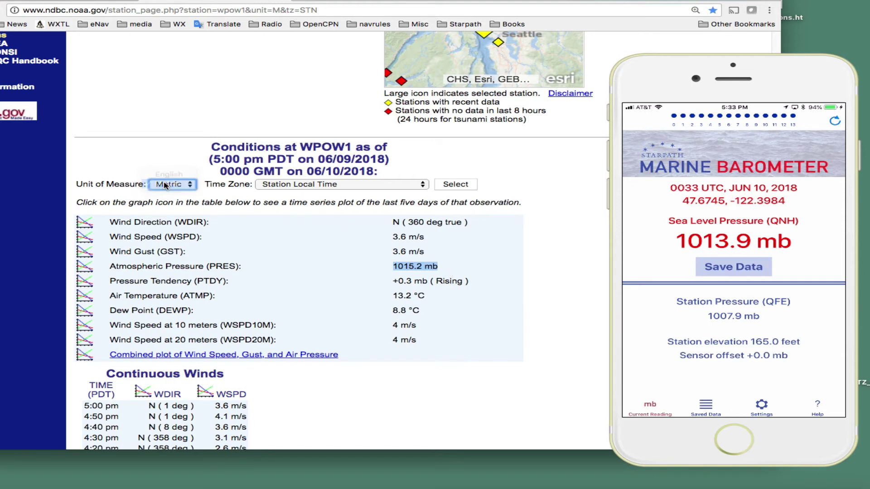
{"action": "left_click", "coordinate": [455, 184]}
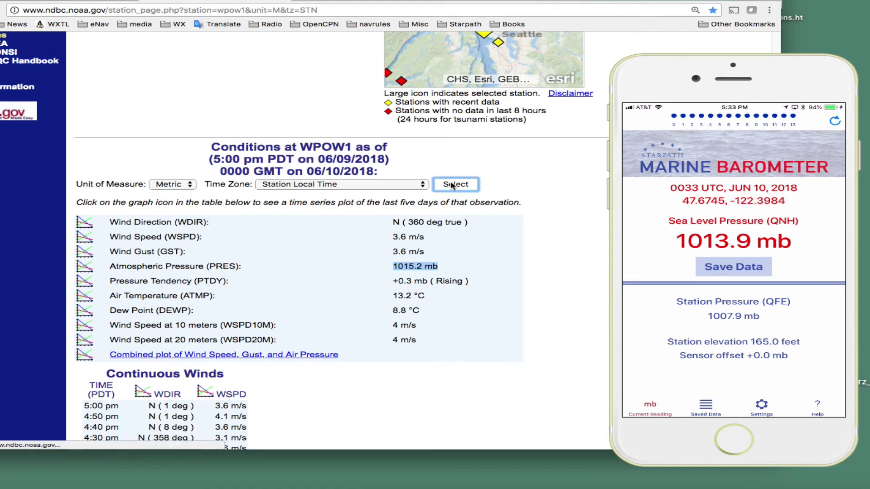
{"action": "scroll", "coordinate": [323, 352], "scroll_direction": "down", "scroll_amount": 7}
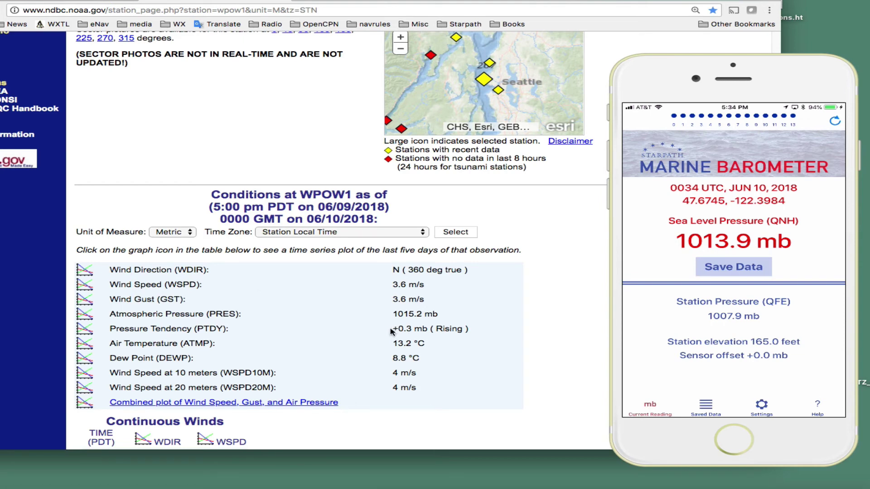
- Highlight WPOW1's +0.3 mb pressure tendency and its 5:00 pm observation time on the NDBC page
{"action": "left_click_drag", "start_coordinate": [392, 330], "coordinate": [479, 333]}
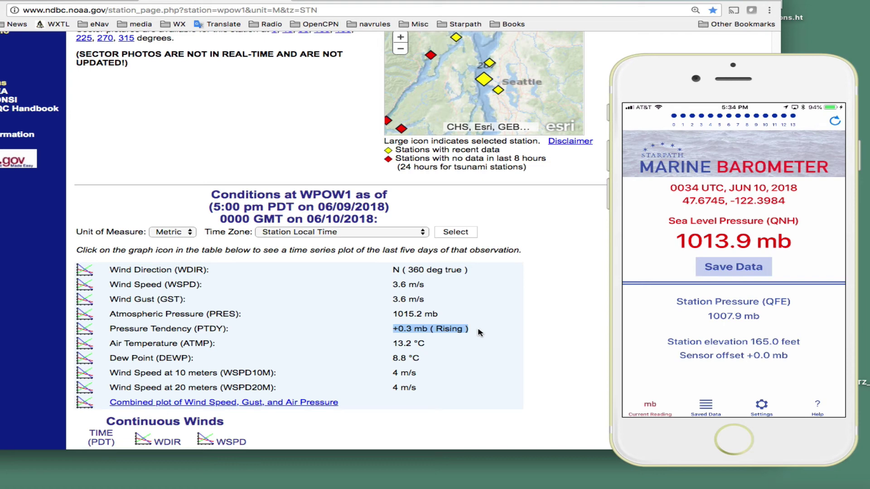
{"action": "left_click_drag", "start_coordinate": [213, 207], "coordinate": [265, 207]}
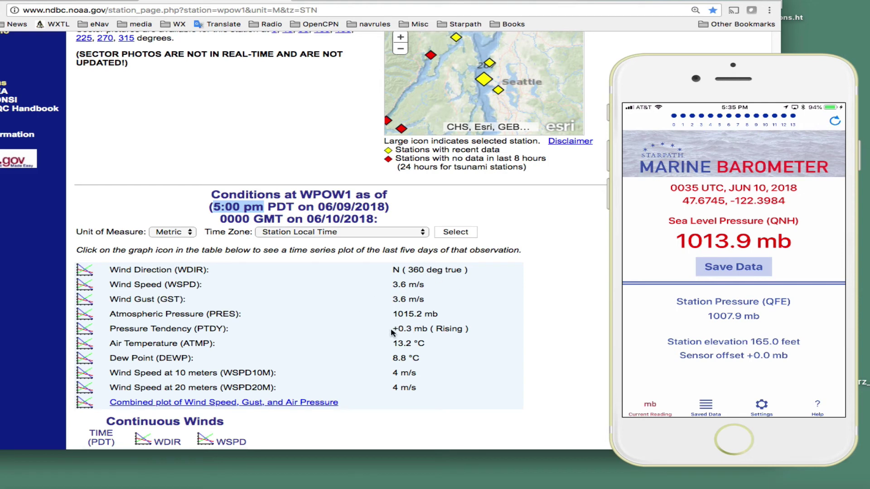
{"action": "left_click", "coordinate": [401, 330]}
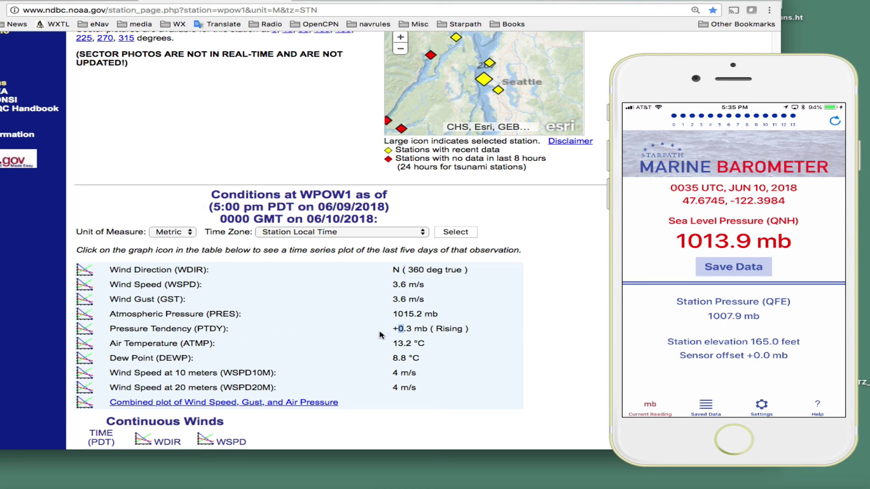
{"action": "left_click_drag", "start_coordinate": [393, 328], "coordinate": [471, 333]}
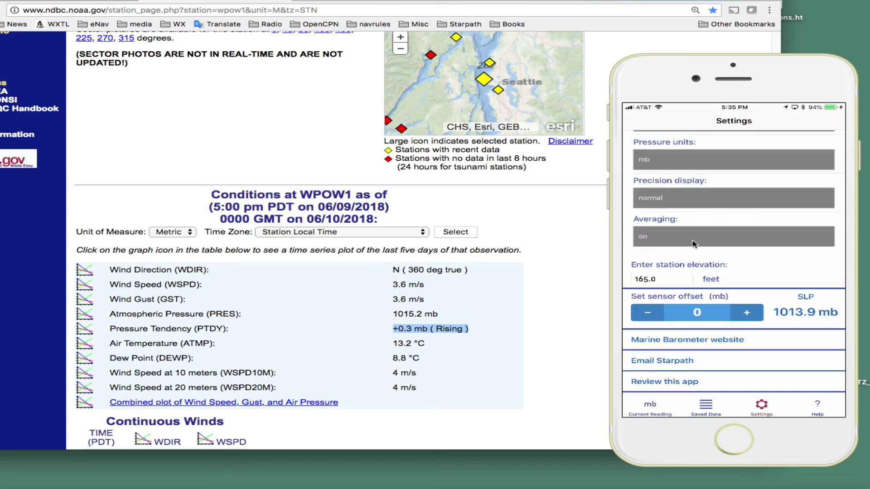
- Increase the sensor offset to +1.4 mb and confirm the current reading shows 1015.3 mb
{"action": "left_click", "coordinate": [744, 316]}
{"action": "left_click", "coordinate": [744, 316]}
{"action": "left_click", "coordinate": [744, 316]}
{"action": "left_click", "coordinate": [744, 316]}
{"action": "left_click", "coordinate": [744, 316]}
{"action": "left_click", "coordinate": [744, 316]}
{"action": "left_click", "coordinate": [744, 316]}
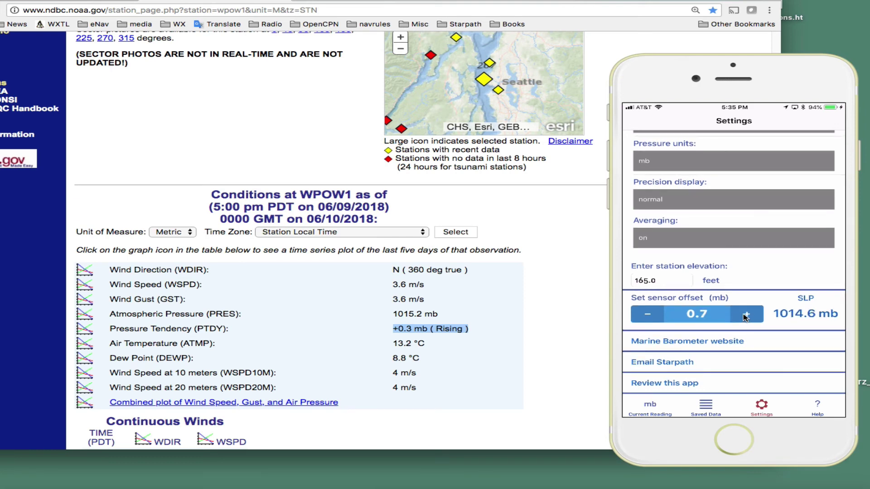
{"action": "left_click", "coordinate": [744, 316]}
{"action": "left_click", "coordinate": [744, 316]}
{"action": "left_click", "coordinate": [744, 316]}
{"action": "left_click", "coordinate": [744, 317]}
{"action": "left_click", "coordinate": [744, 316]}
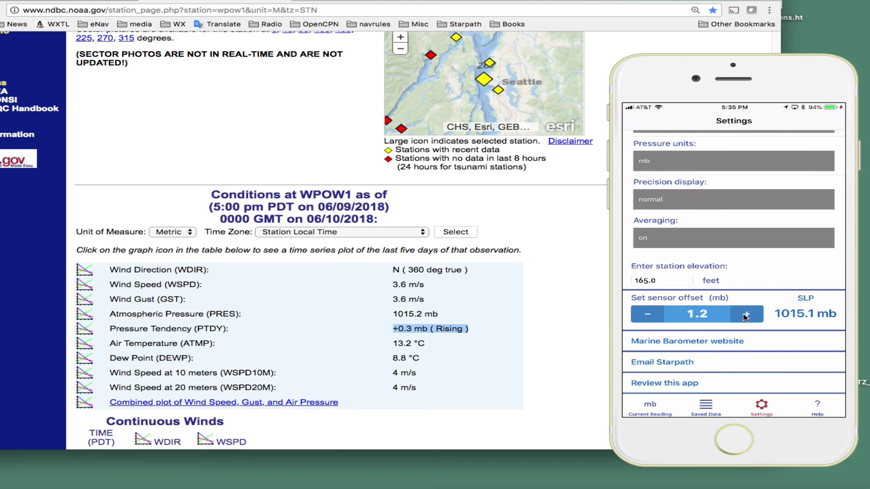
{"action": "left_click", "coordinate": [744, 316]}
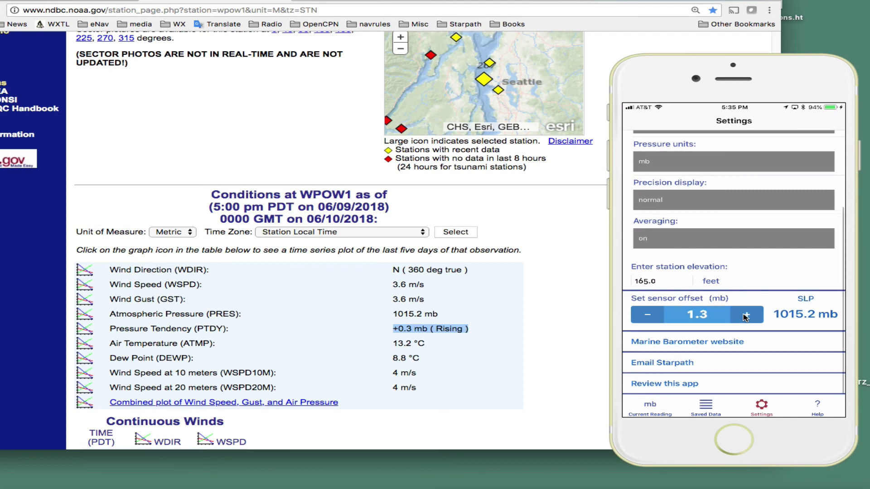
{"action": "left_click", "coordinate": [744, 316]}
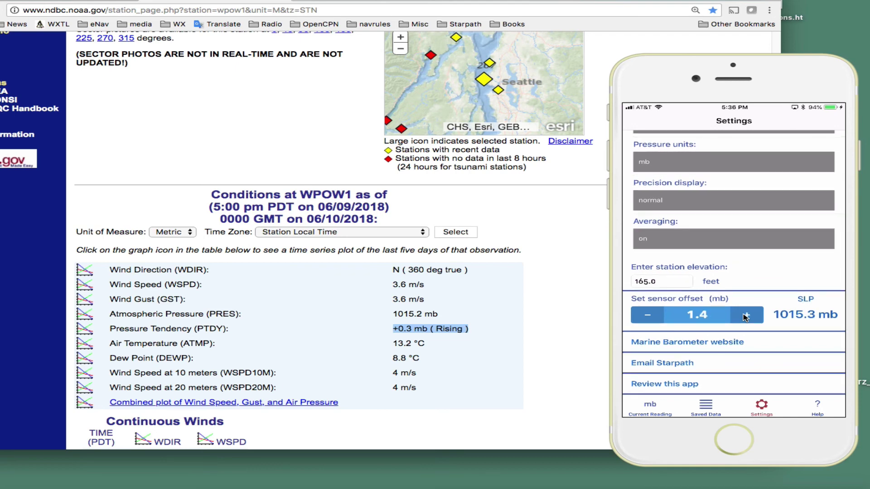
{"action": "left_click", "coordinate": [650, 407]}
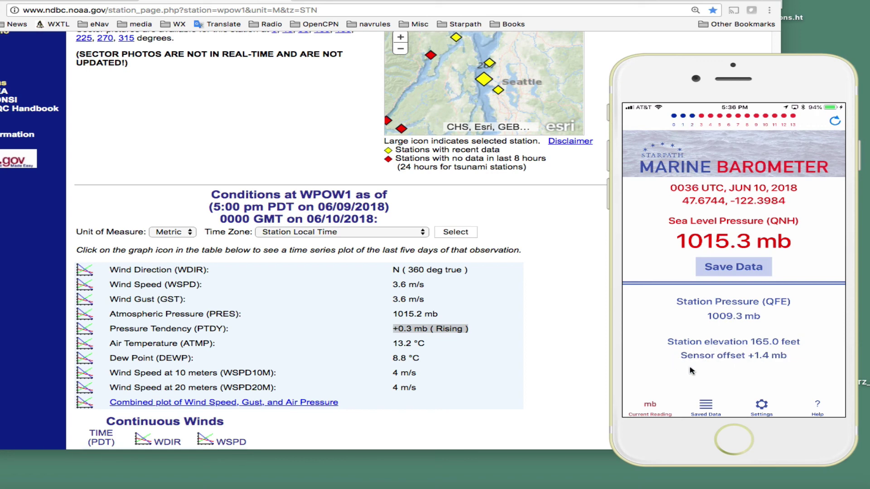
- Save the 1015.3 mb reading and check that it appears in the Saved Data list
{"action": "left_click", "coordinate": [745, 271]}
{"action": "left_click", "coordinate": [707, 408]}
{"action": "left_click", "coordinate": [580, 0]}
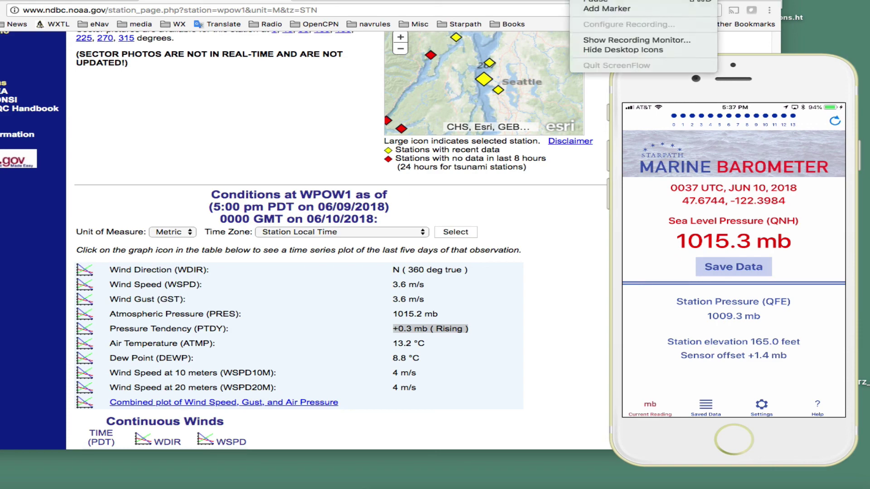